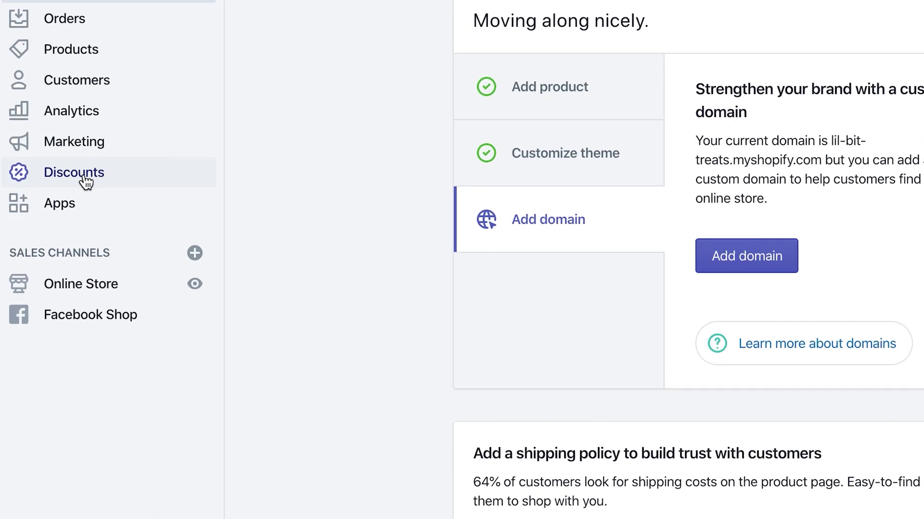
Go to Discounts and start a new discount code.
left_click(56, 204)
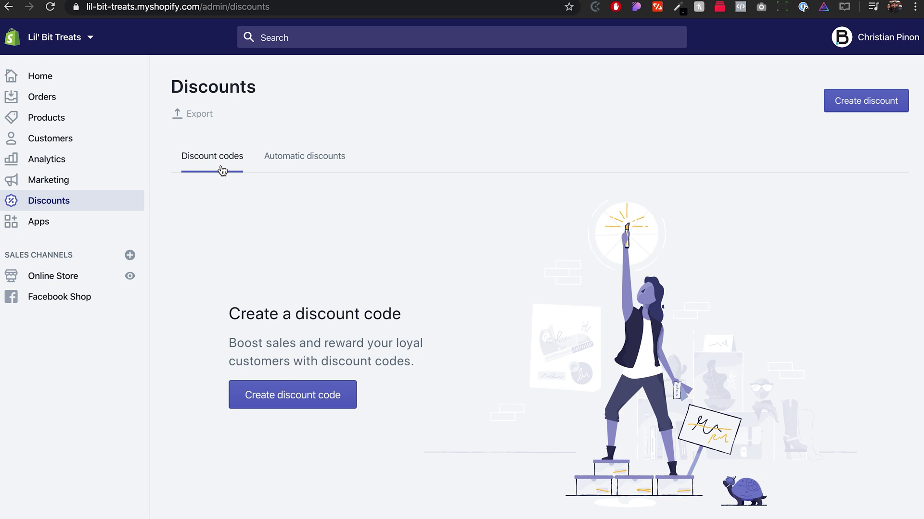
left_click(866, 102)
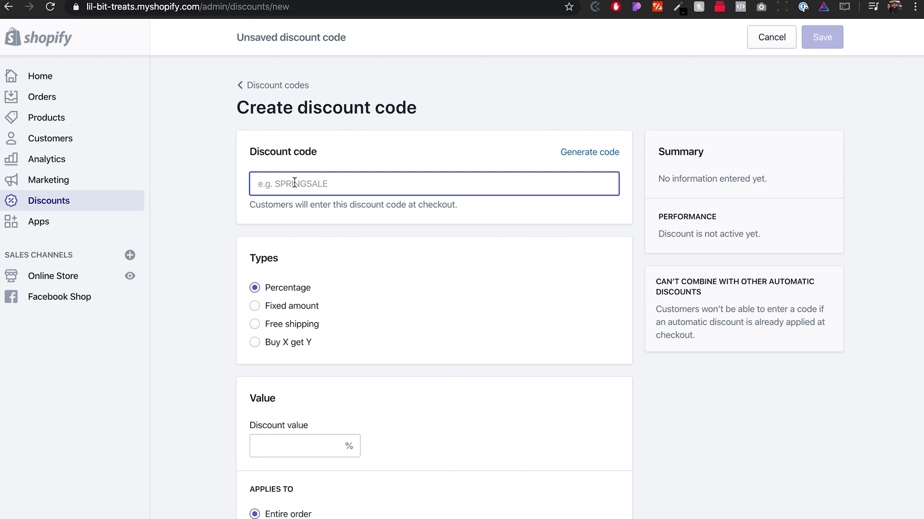
Enter BOGO2020 as the discount code.
type("BOGO")
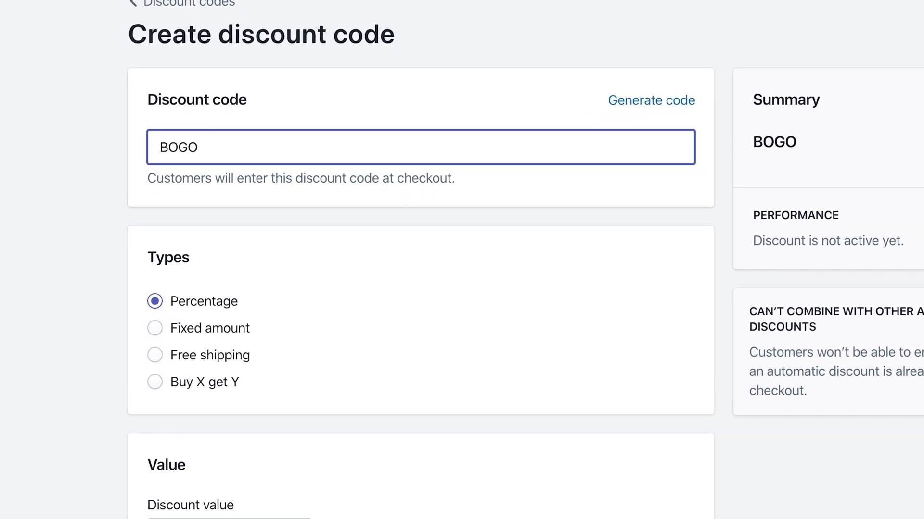
type("2020")
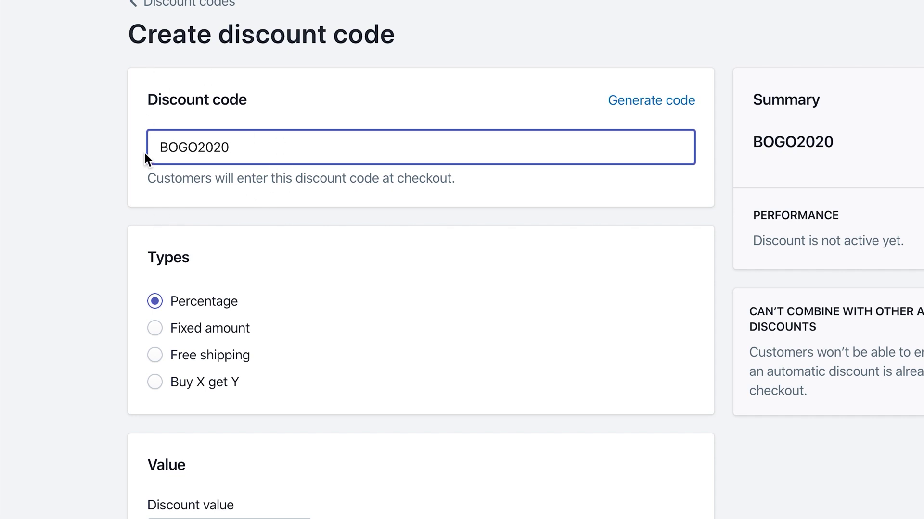
Switch the discount type to Buy X get Y and bring Customer buys into view.
scroll(115, 226, "down", 3)
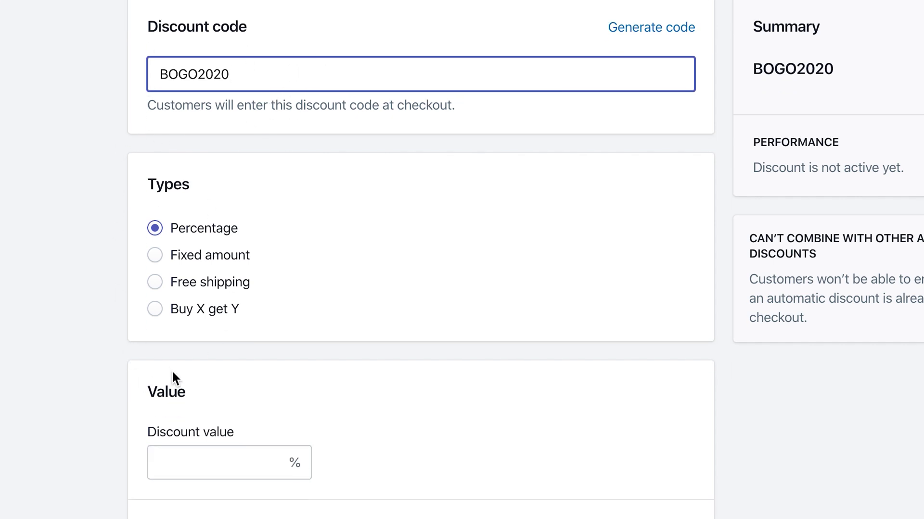
left_click(153, 308)
scroll(111, 260, "down", 5)
scroll(107, 254, "down", 10)
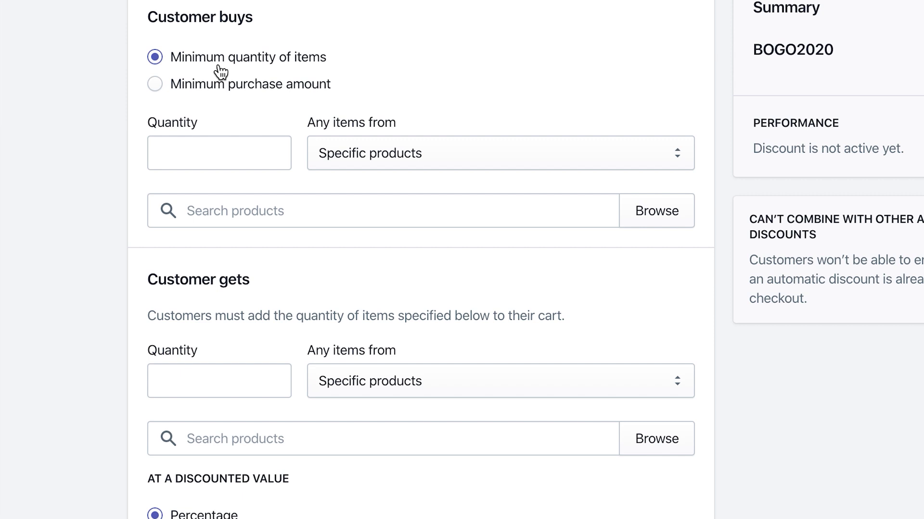
Set Customer buys quantity to 1, keeping Specific products as the qualifying items.
left_click(223, 155)
type("1")
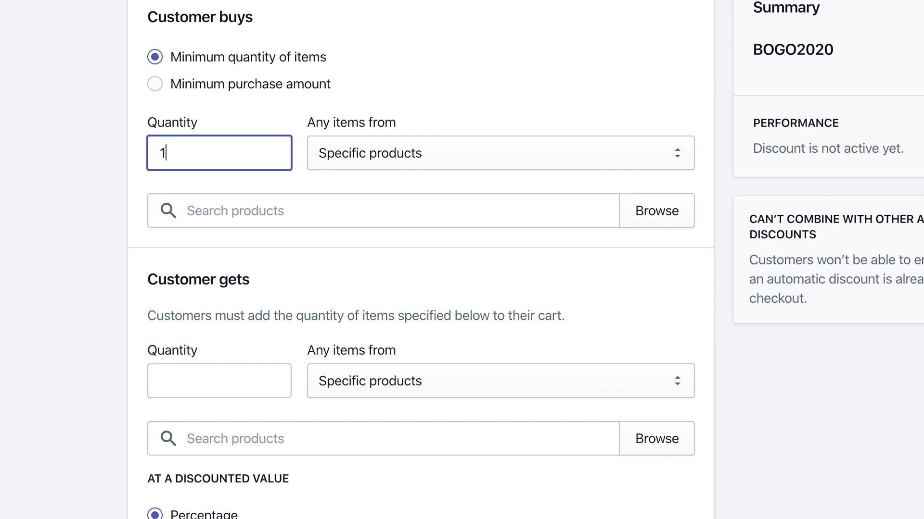
left_click(406, 152)
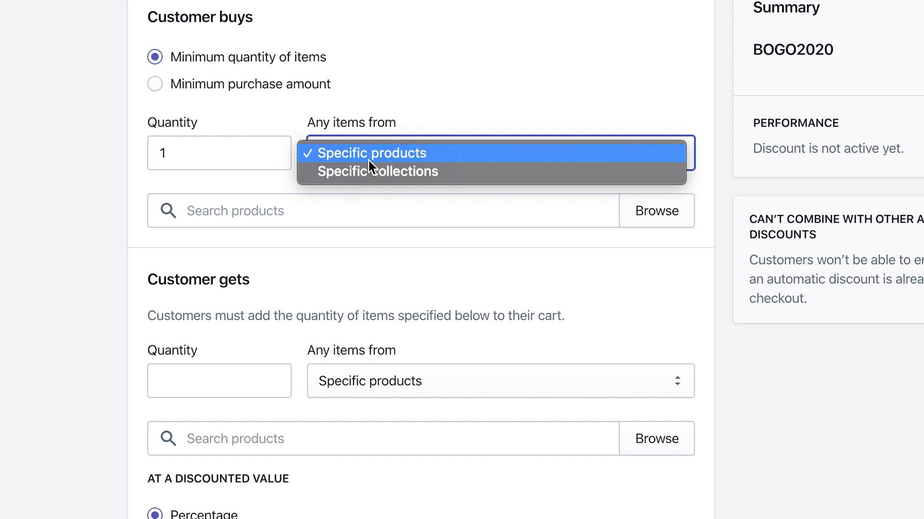
left_click(291, 207)
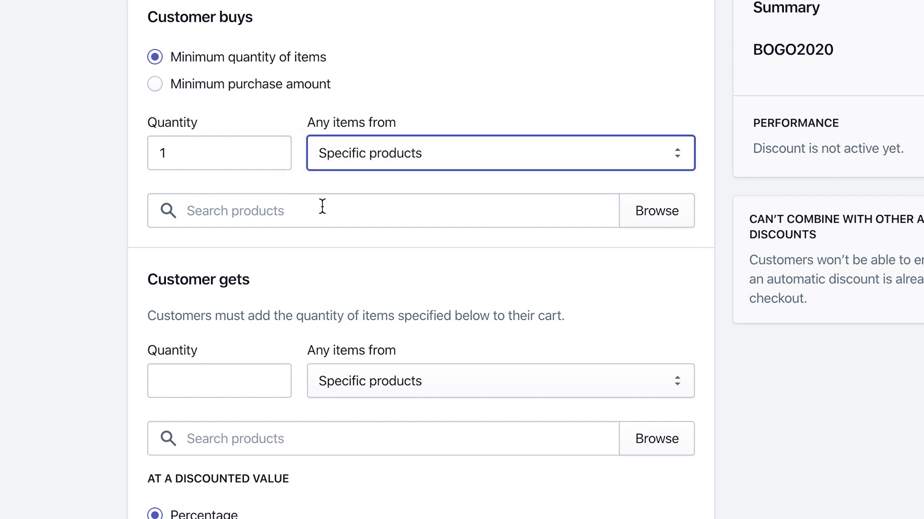
left_click(402, 159)
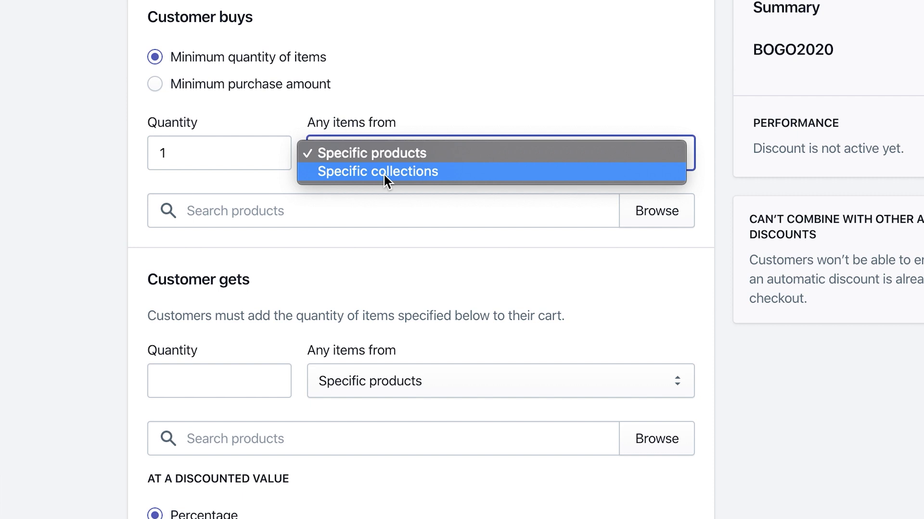
left_click(229, 210)
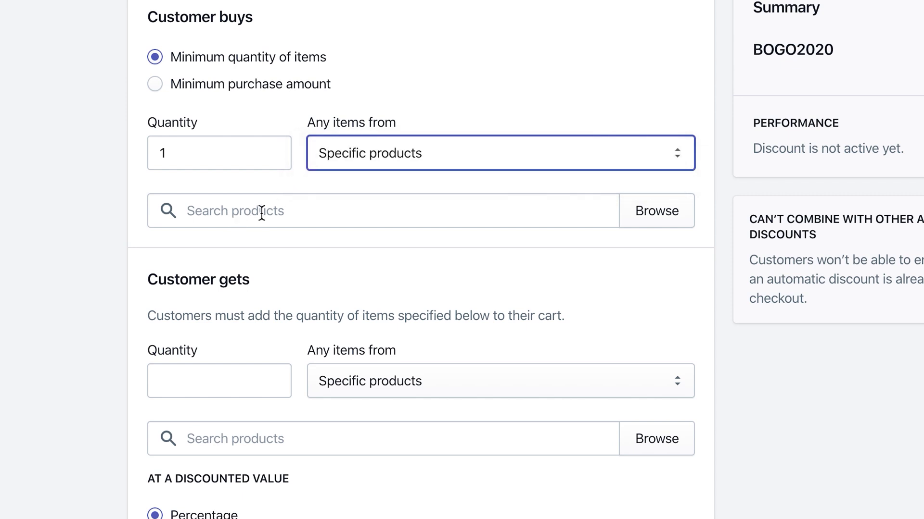
Add Colorful Bones, with all variants, as the product customers must buy.
left_click(260, 211)
type("bone")
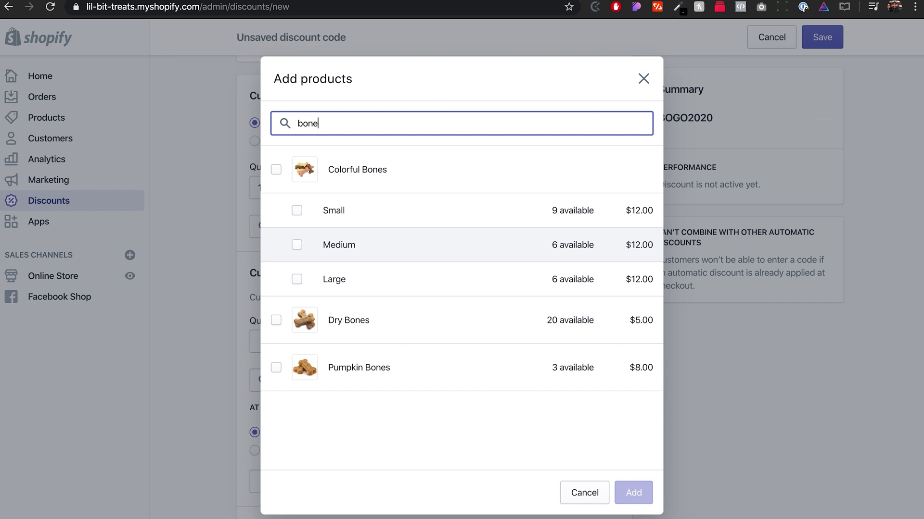
left_click(276, 170)
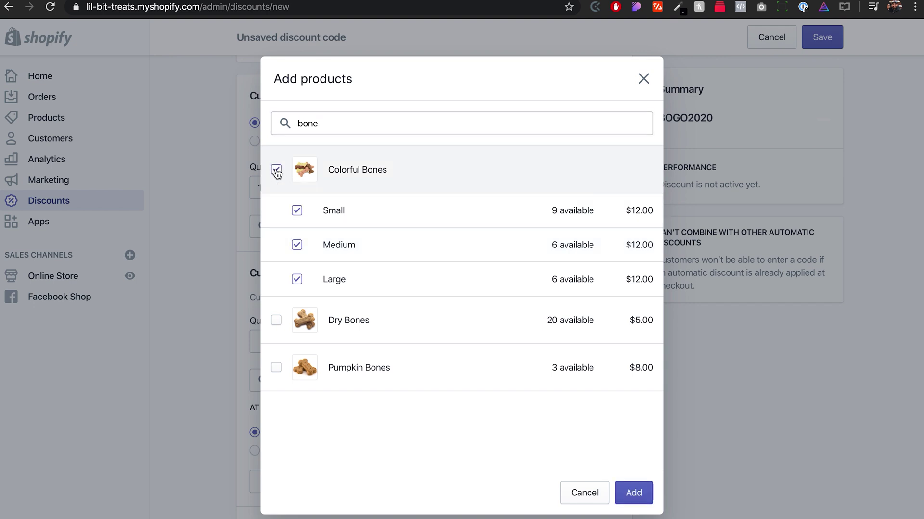
left_click(635, 494)
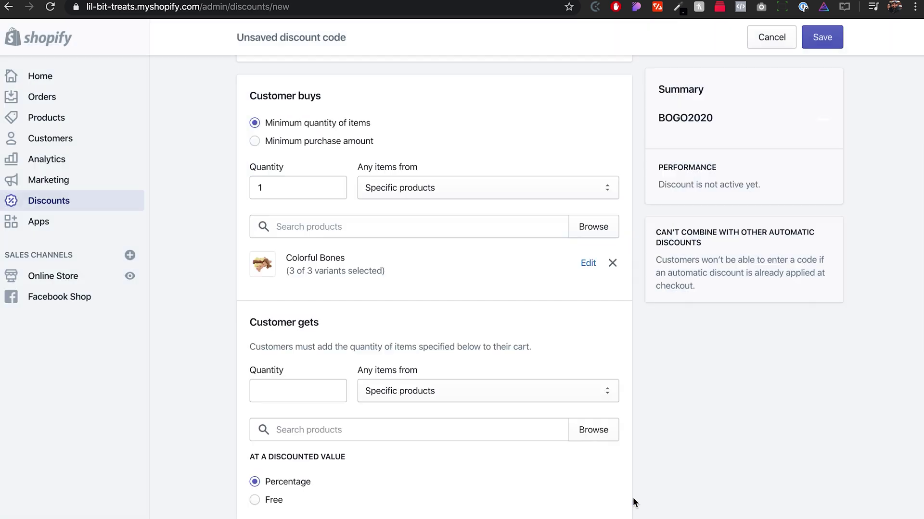
Set Customer gets to quantity 1 of Dry Bones.
scroll(206, 304, "down", 2)
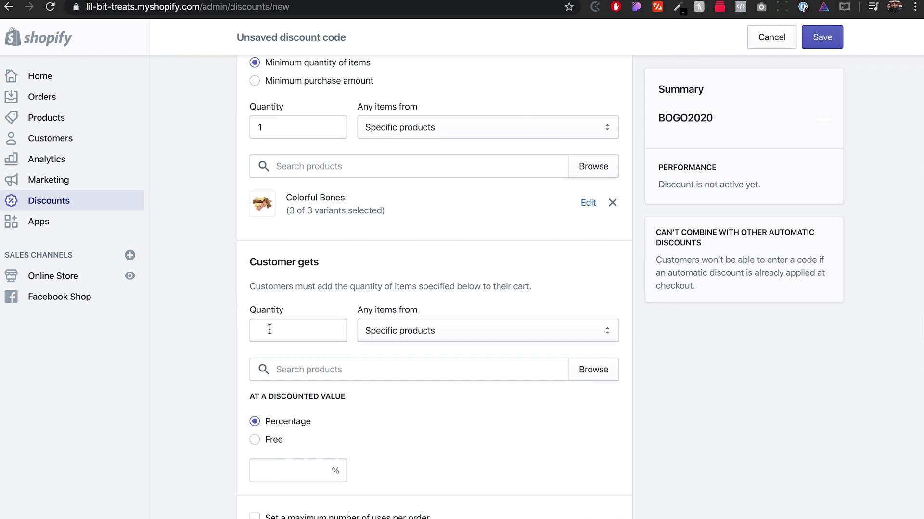
left_click(258, 329)
type("1")
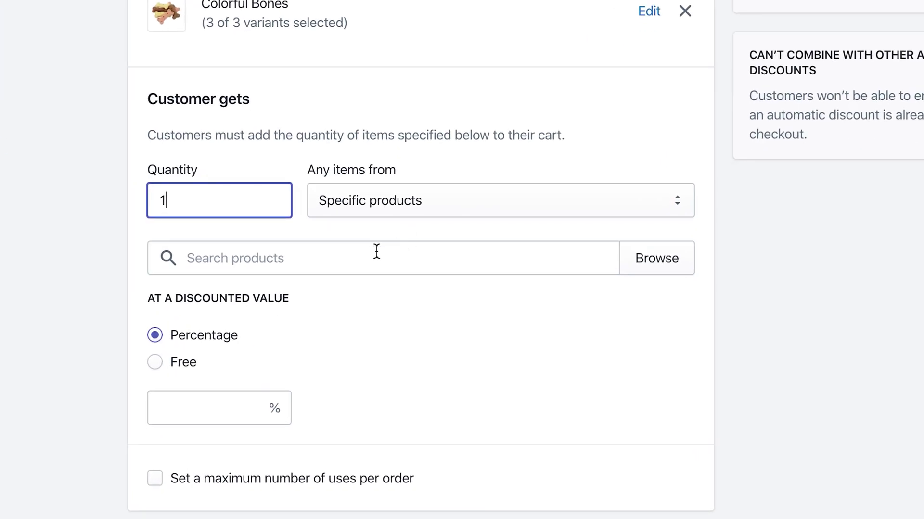
left_click(363, 260)
type("bone")
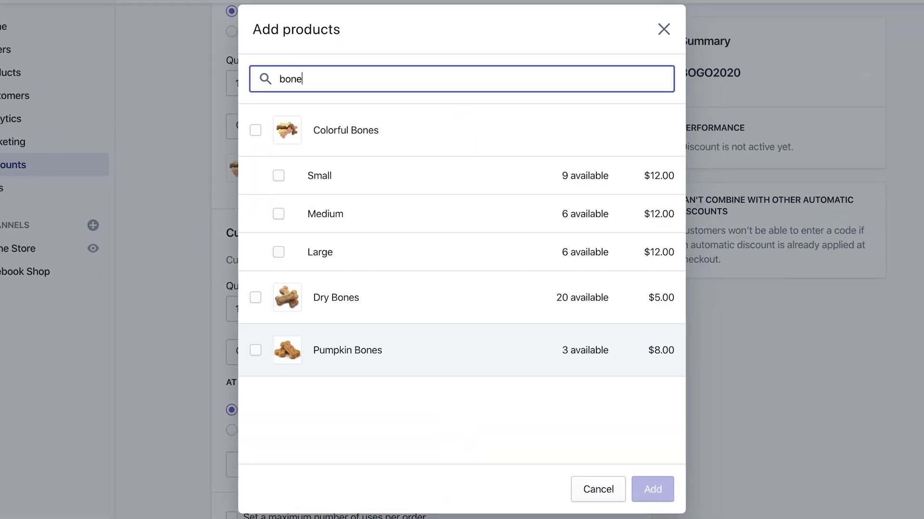
left_click(330, 316)
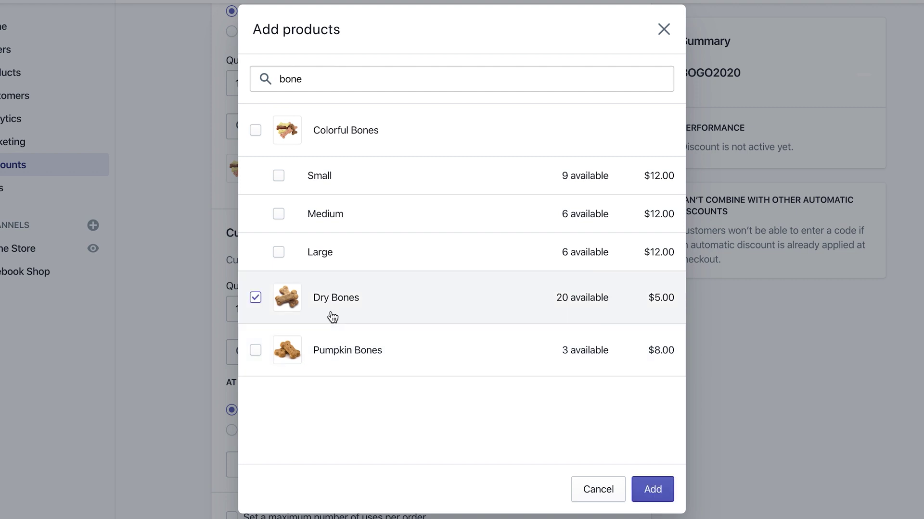
left_click(652, 488)
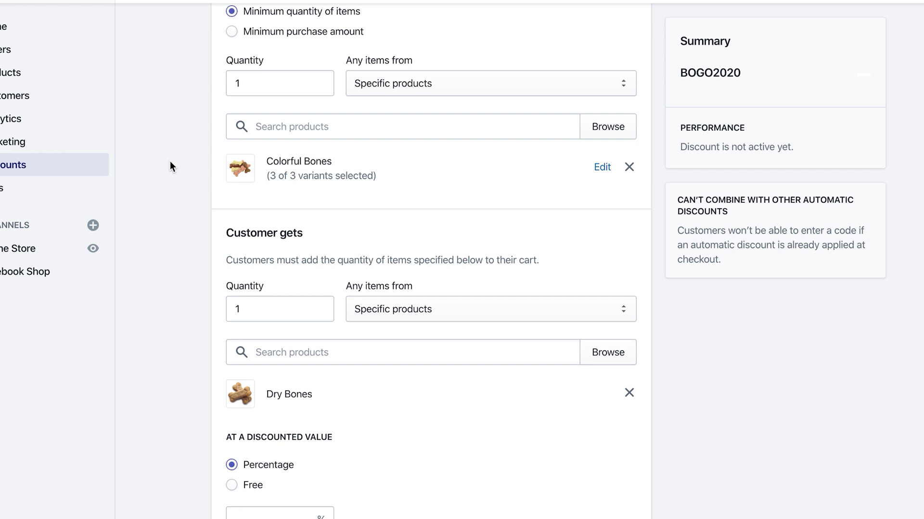
scroll(170, 161, "up", 2)
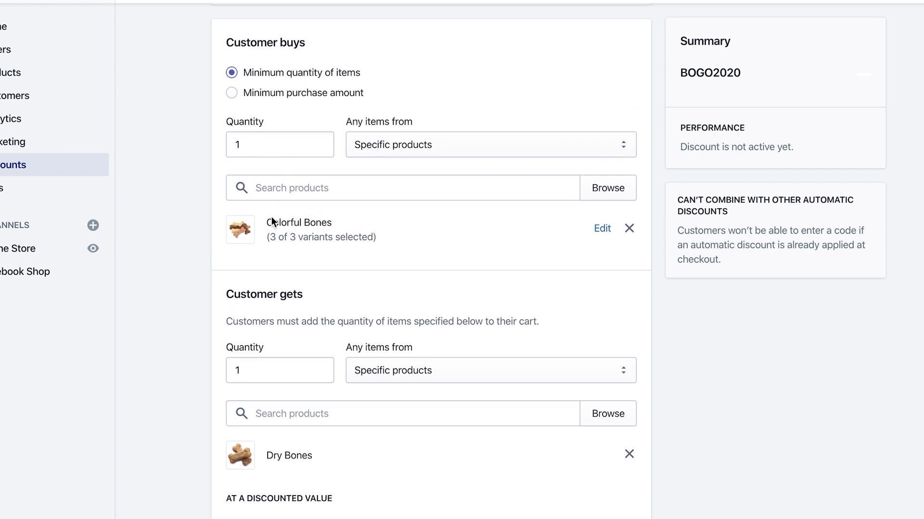
Change the Dry Bones reward from Percentage to Free.
scroll(206, 279, "down", 3)
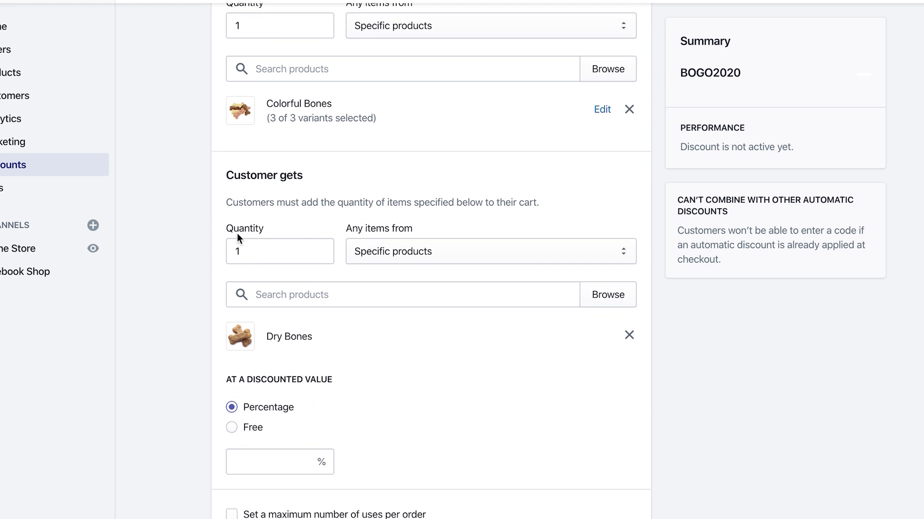
scroll(188, 261, "down", 2)
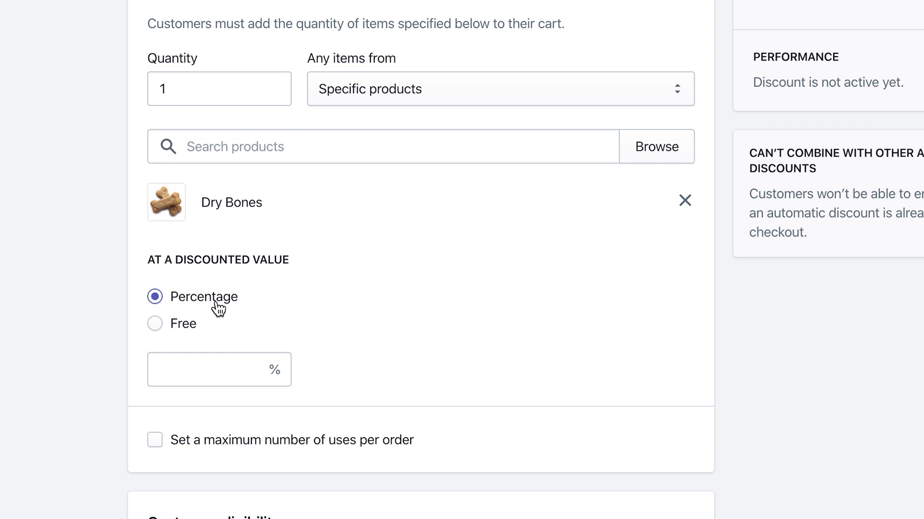
left_click(153, 325)
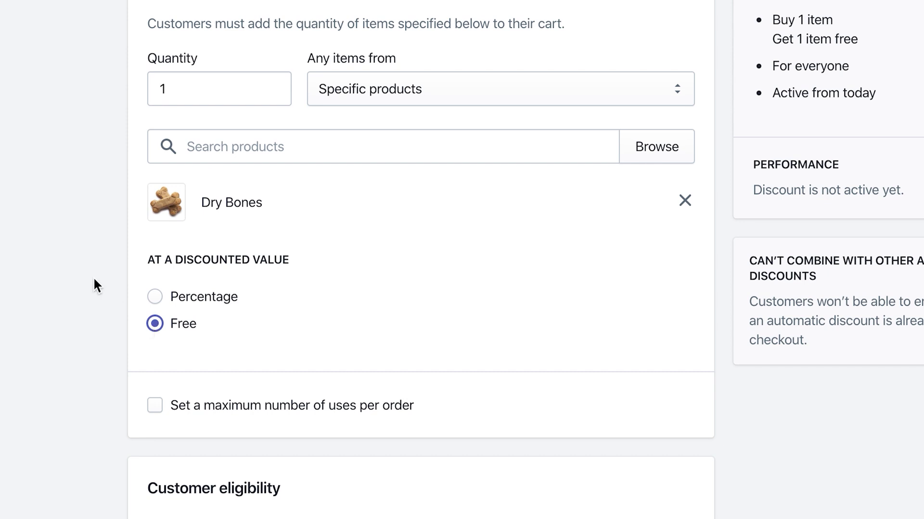
scroll(90, 356, "down", 2)
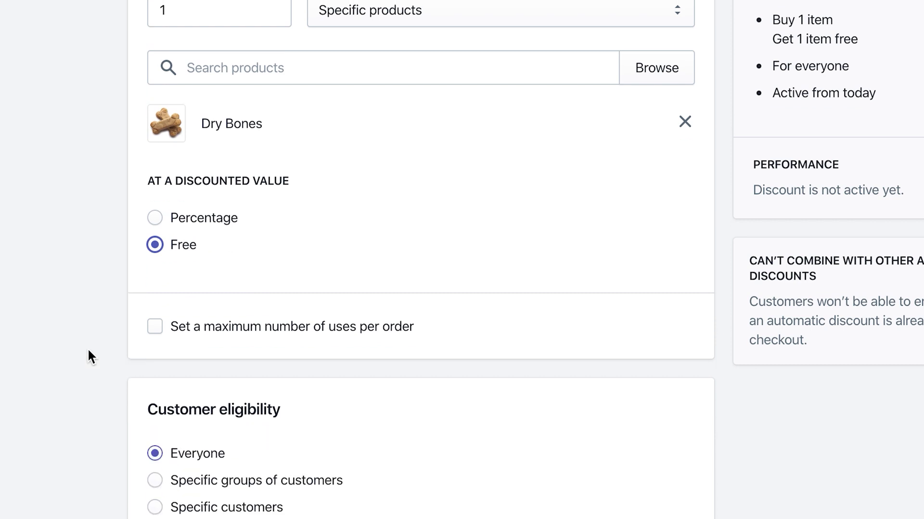
scroll(90, 357, "down", 1)
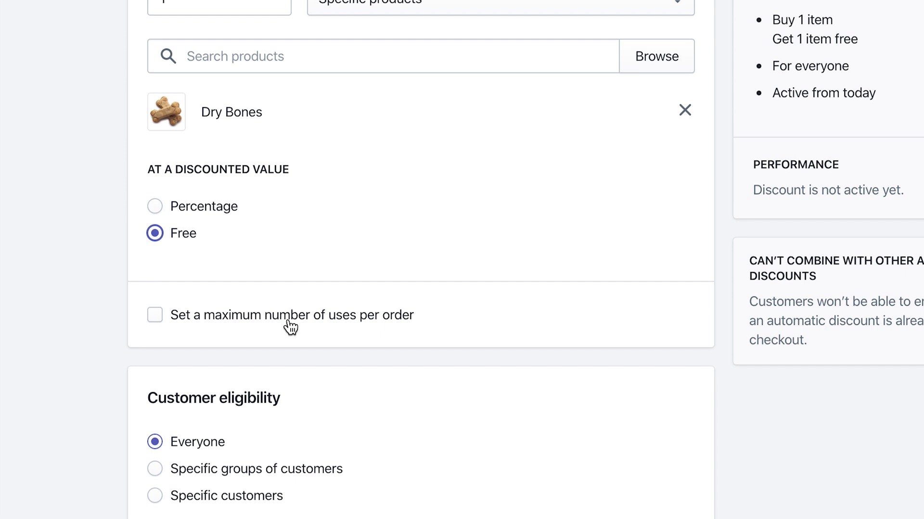
Enable the maximum uses per order and set it to 1.
left_click(156, 316)
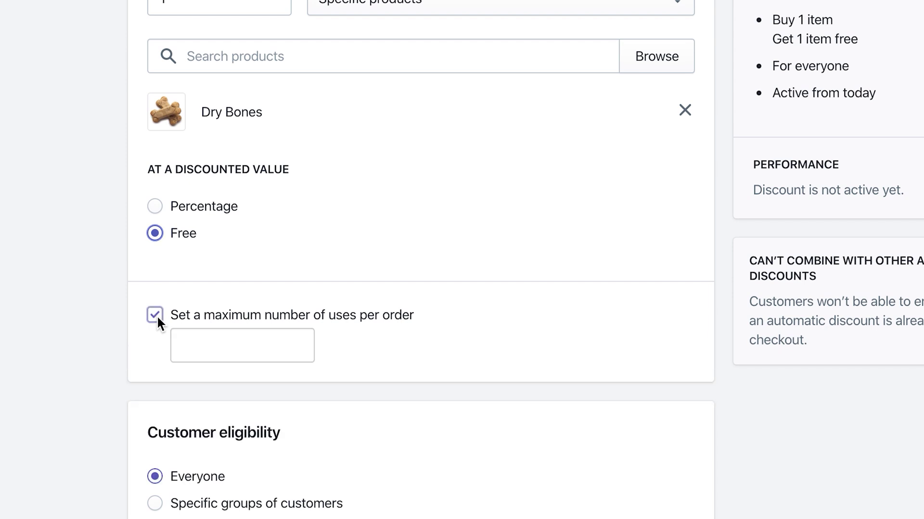
left_click(210, 349)
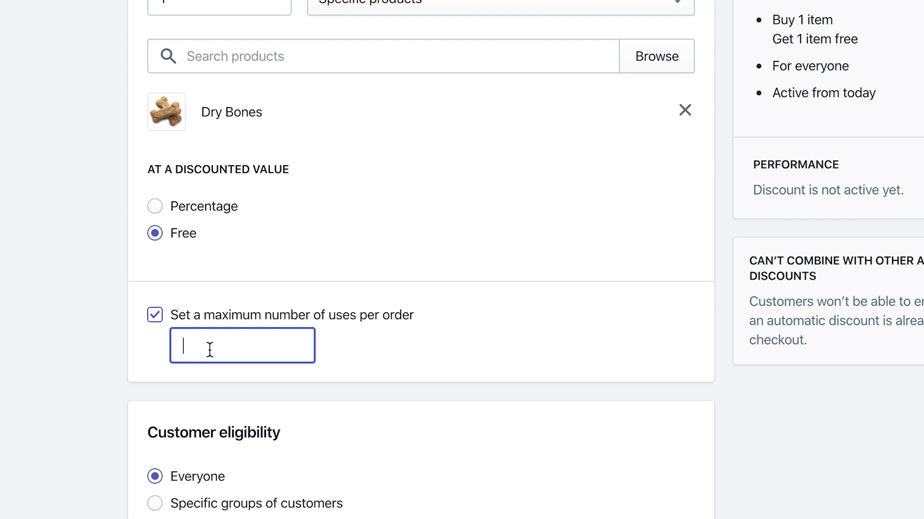
type("1")
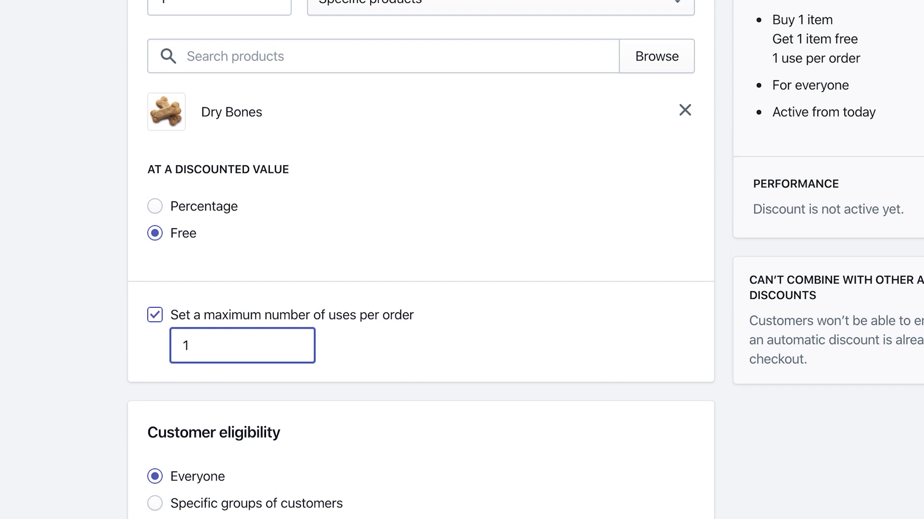
left_click(69, 344)
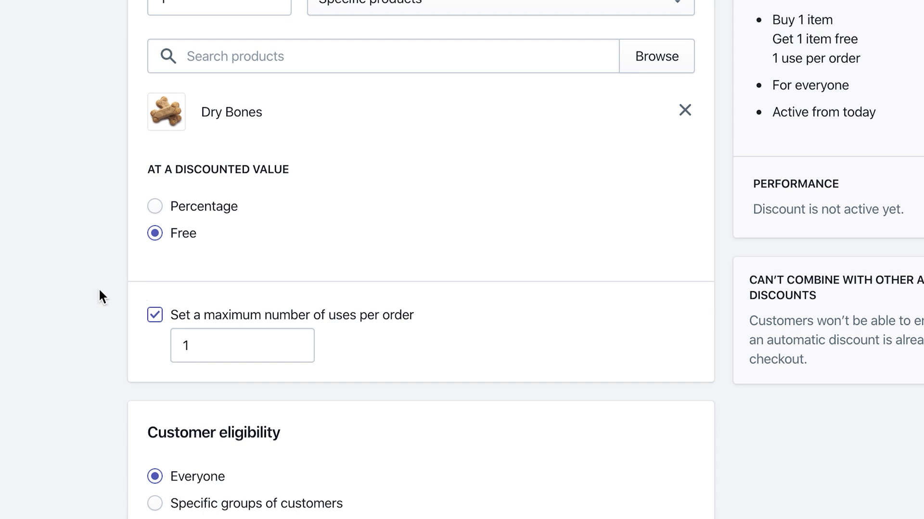
scroll(98, 288, "down", 7)
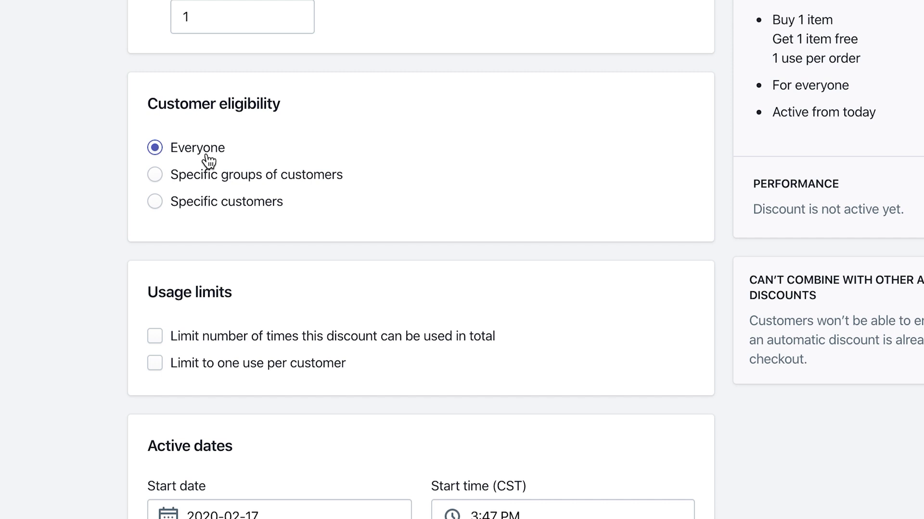
Enable the total usage limit and set it to 100 uses.
scroll(81, 221, "down", 3)
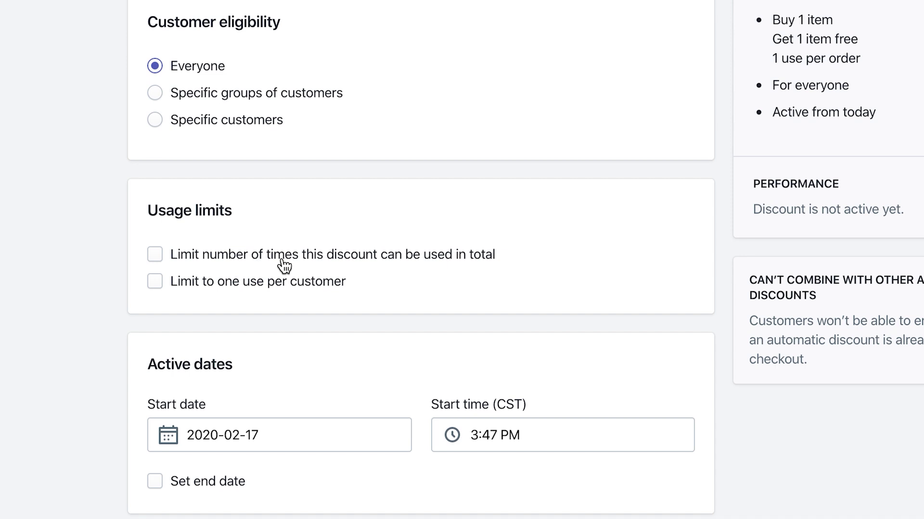
left_click(156, 255)
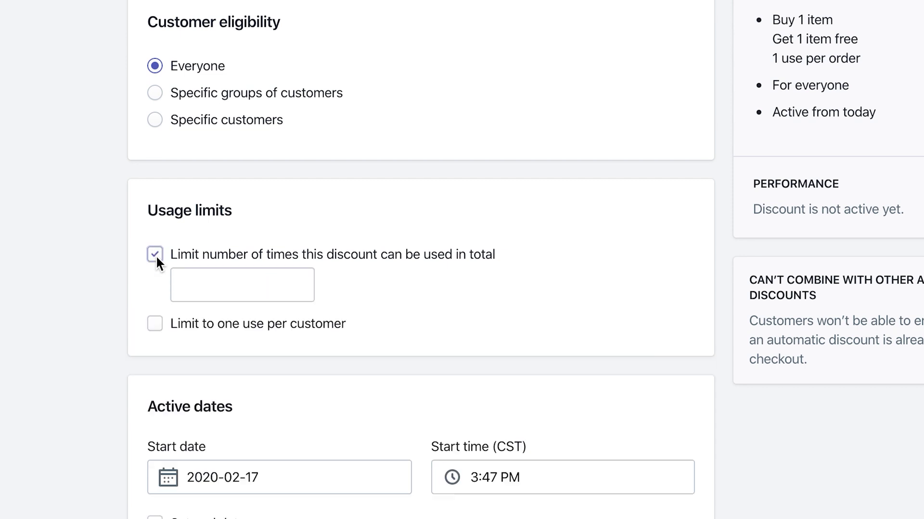
left_click(217, 284)
type("100")
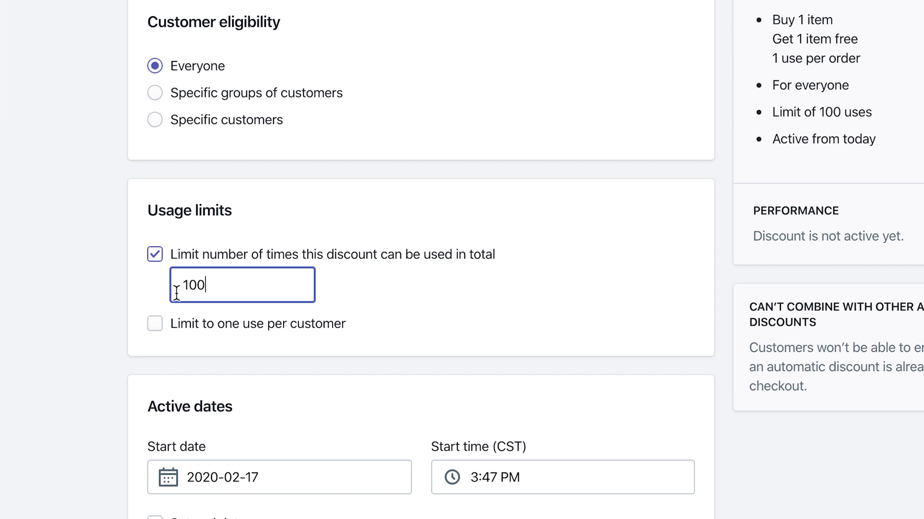
scroll(77, 253, "down", 1)
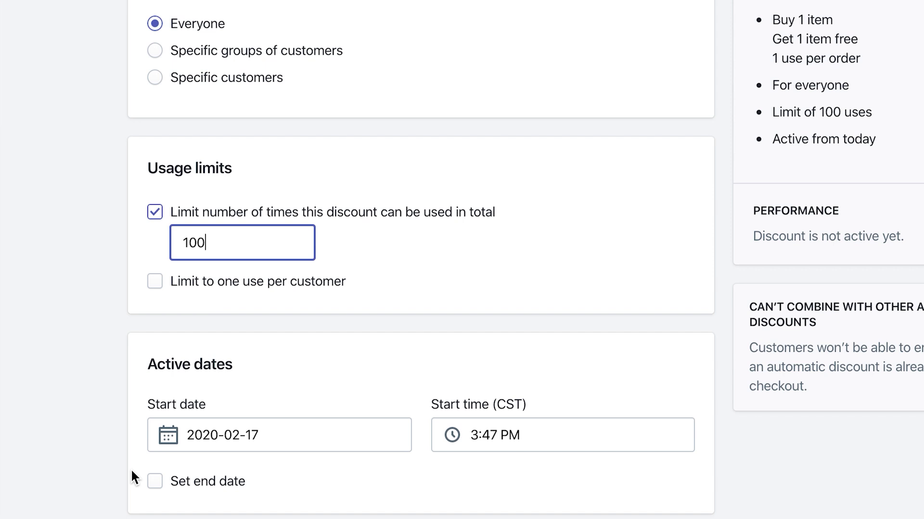
left_click(96, 263)
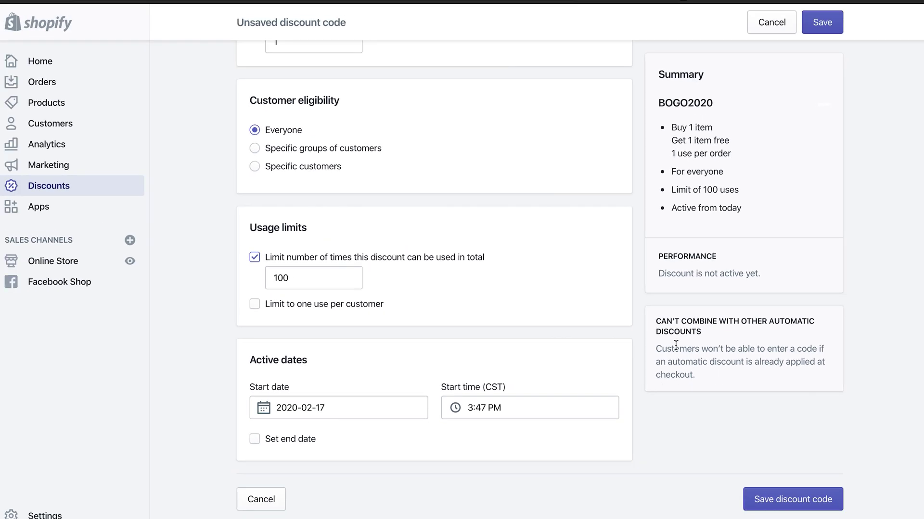
Scroll back up to the top of the BOGO2020 discount form.
scroll(656, 324, "up", 10)
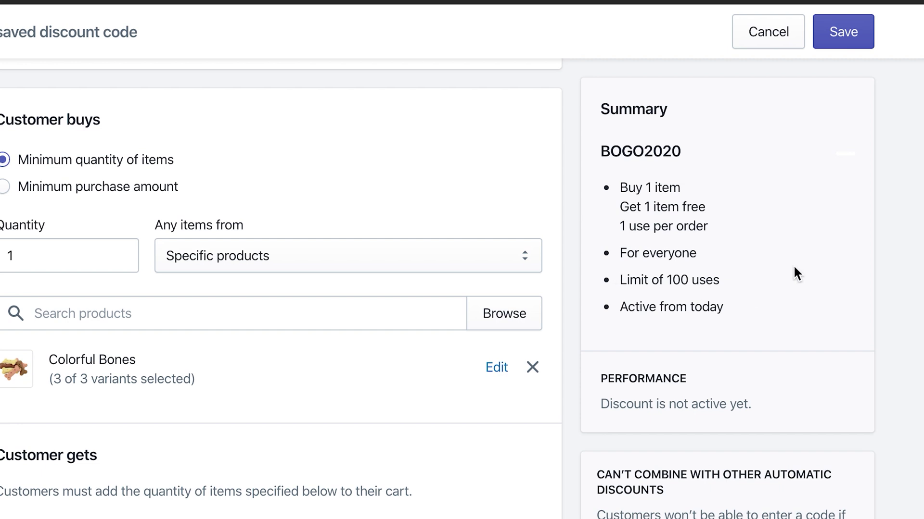
scroll(747, 328, "up", 7)
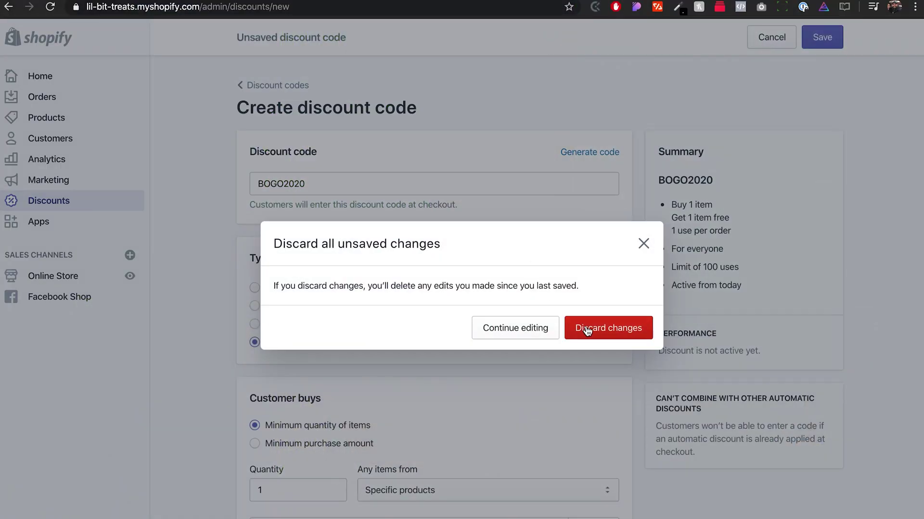
Discard the discount code and start an automatic discount titled BOGO2020.
left_click(586, 329)
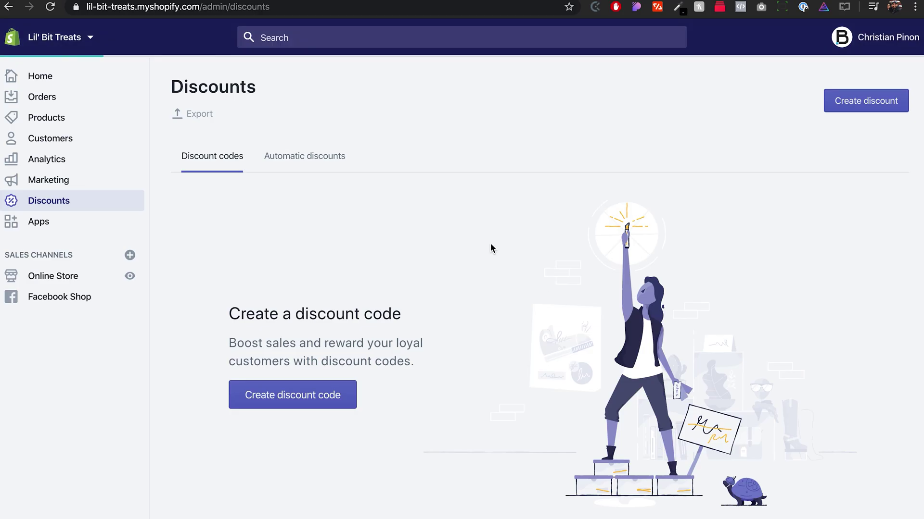
left_click(845, 114)
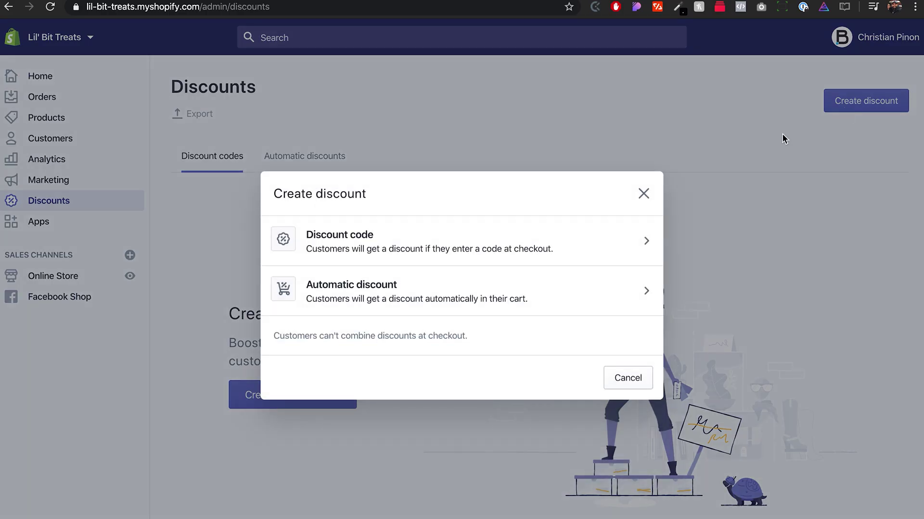
left_click(384, 302)
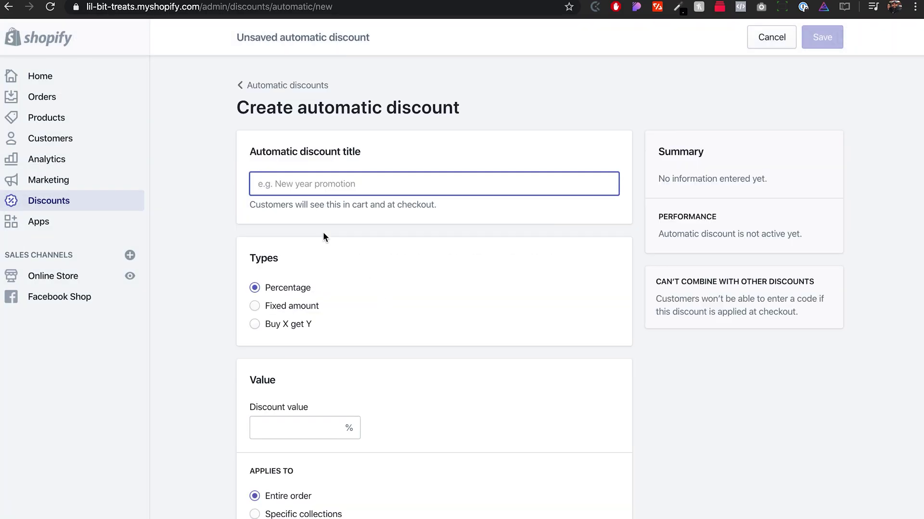
type("BOGO2")
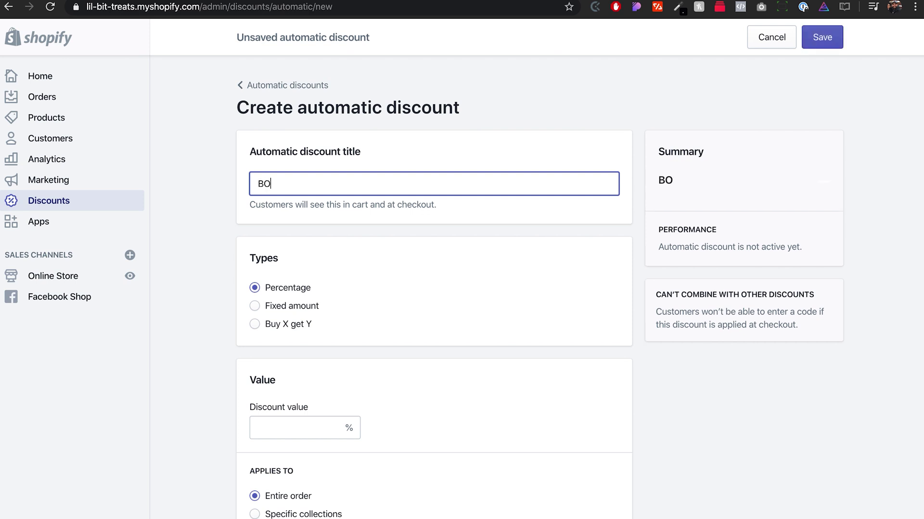
type("020")
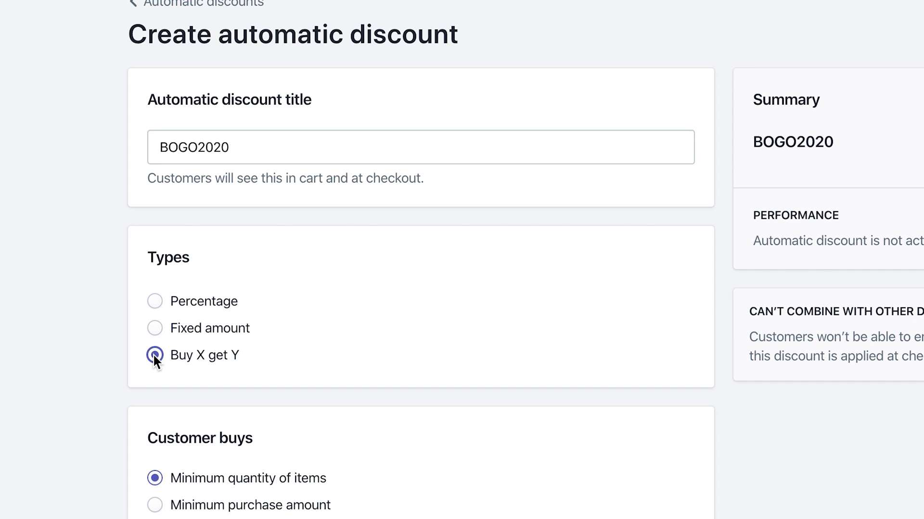
Require the customer to buy 1 Colorful Bones, all variants included.
scroll(82, 282, "down", 2)
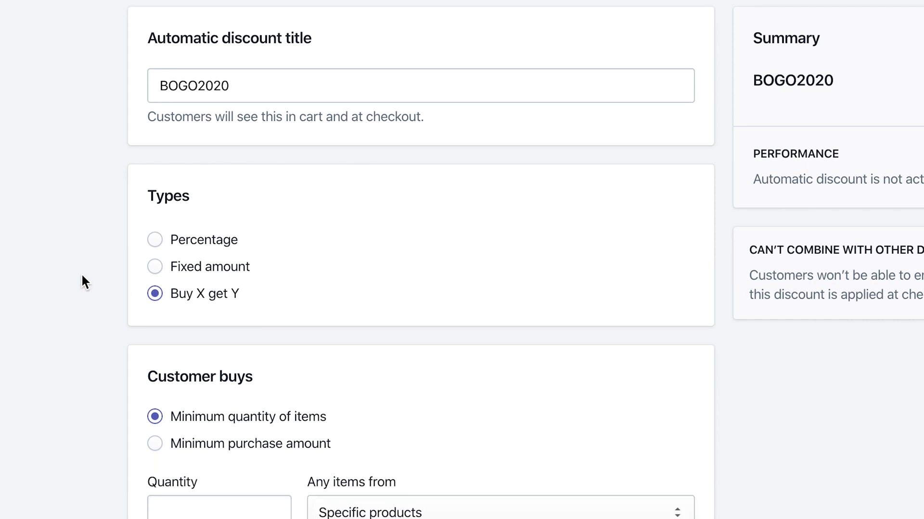
scroll(96, 310, "down", 5)
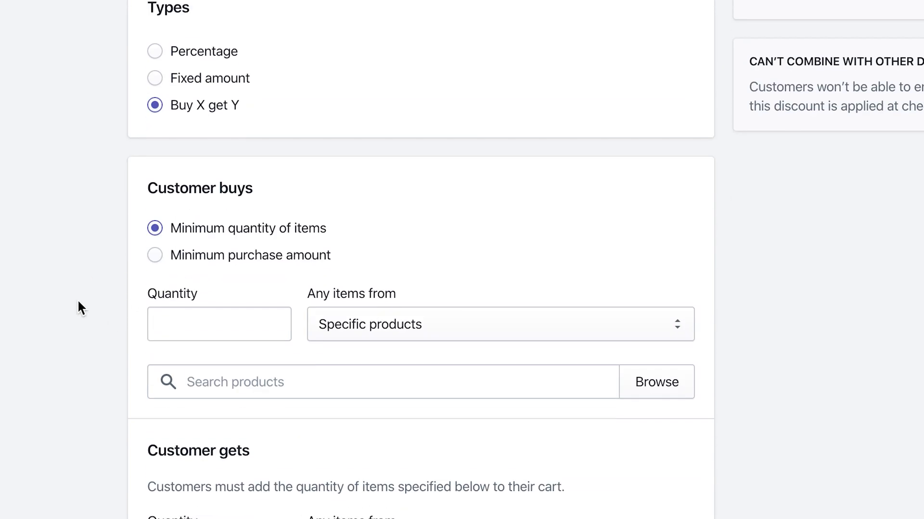
left_click(179, 322)
type("1")
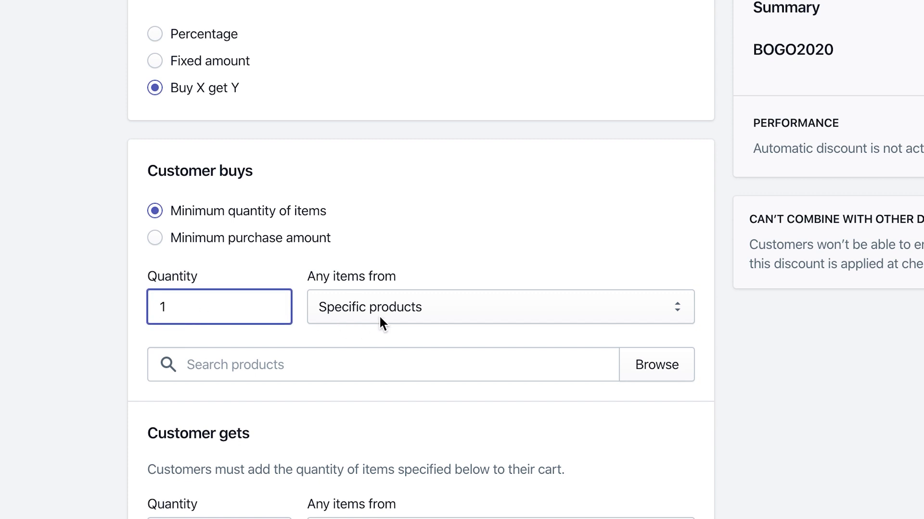
left_click(268, 368)
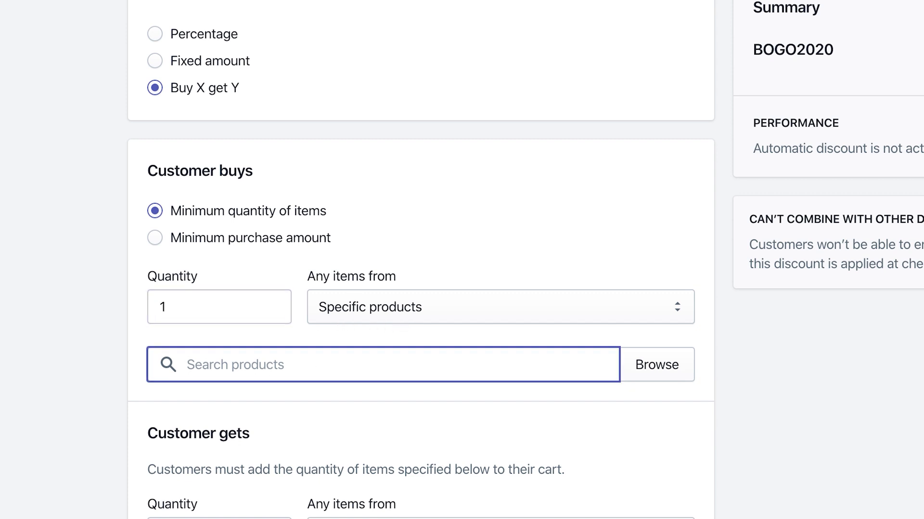
type("bone")
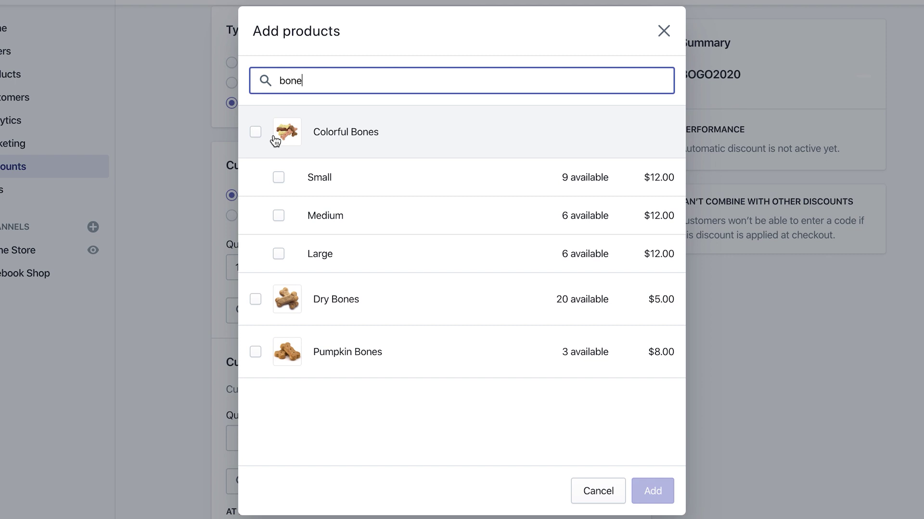
left_click(256, 132)
left_click(652, 490)
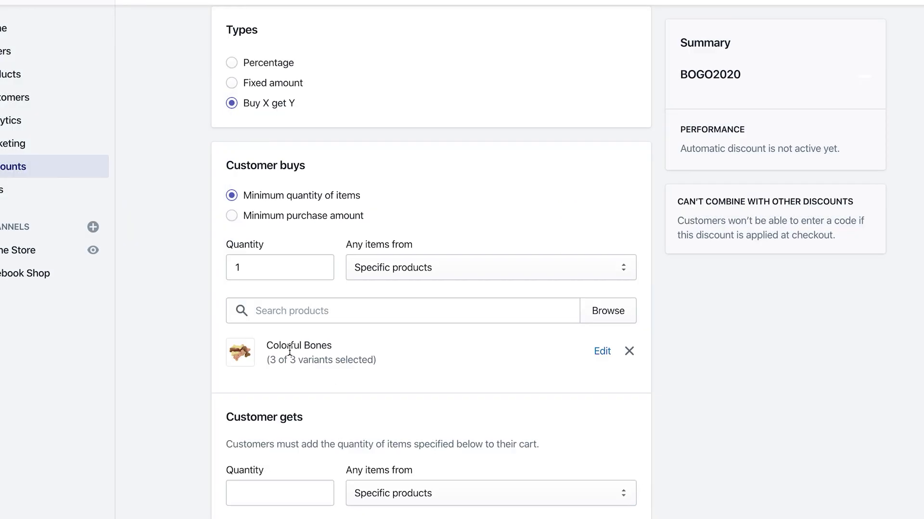
Set the customer to get 1 Dry Bones as the reward product.
scroll(272, 337, "down", 3)
scroll(272, 332, "down", 1)
left_click(299, 318)
type("1")
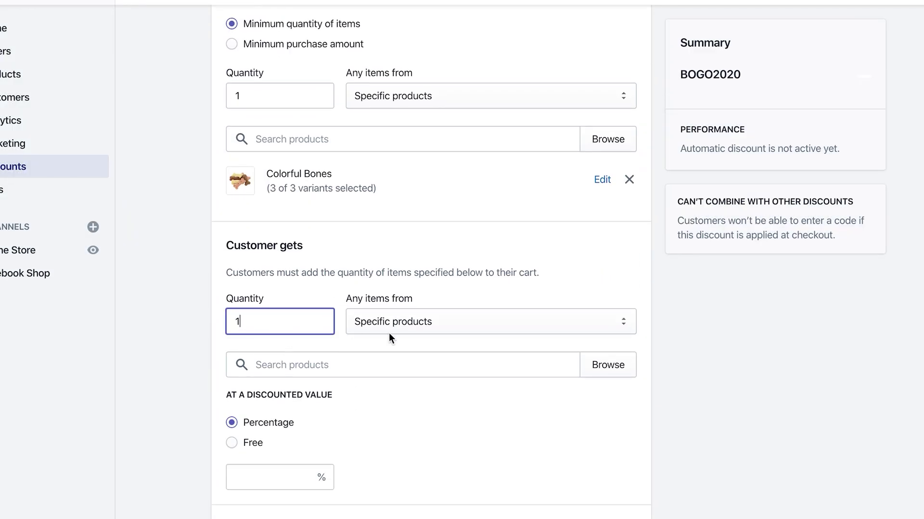
left_click(393, 365)
type("dry")
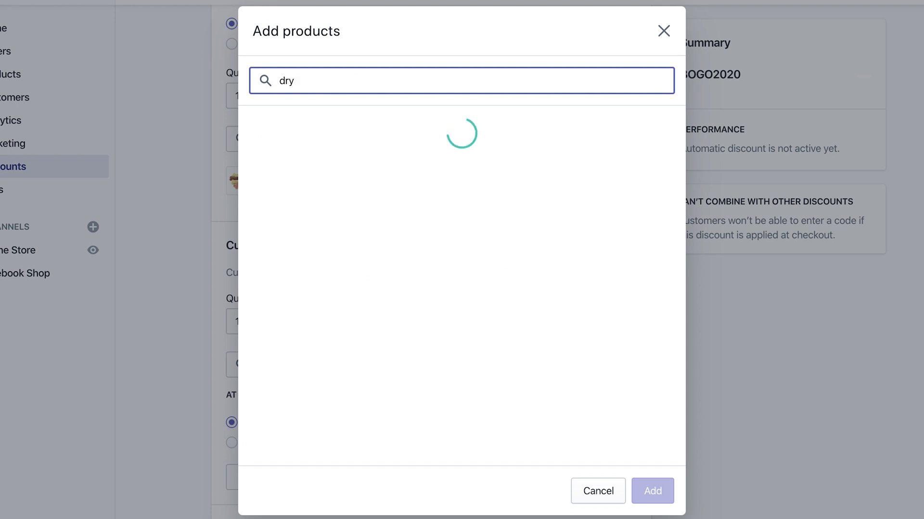
left_click(305, 146)
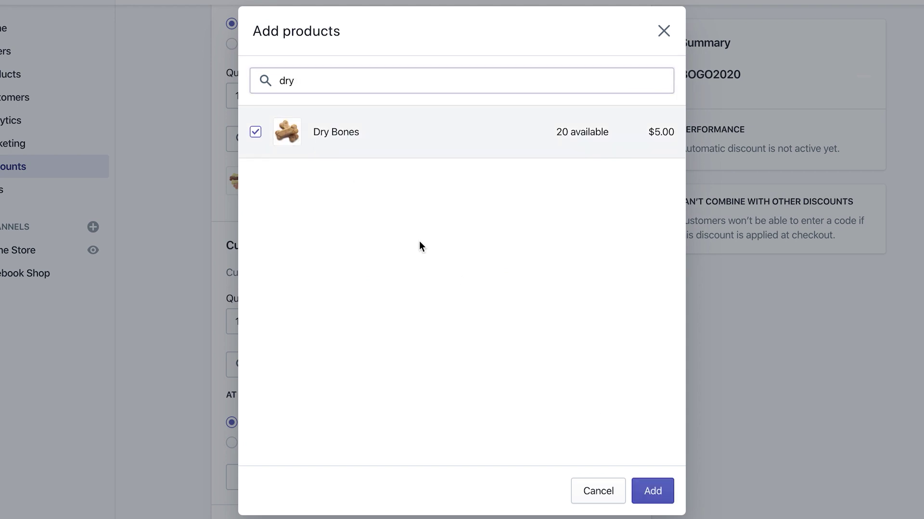
left_click(652, 491)
Make the Dry Bones reward free, limit it to 1 use per order, and save BOGO2020.
scroll(215, 330, "down", 5)
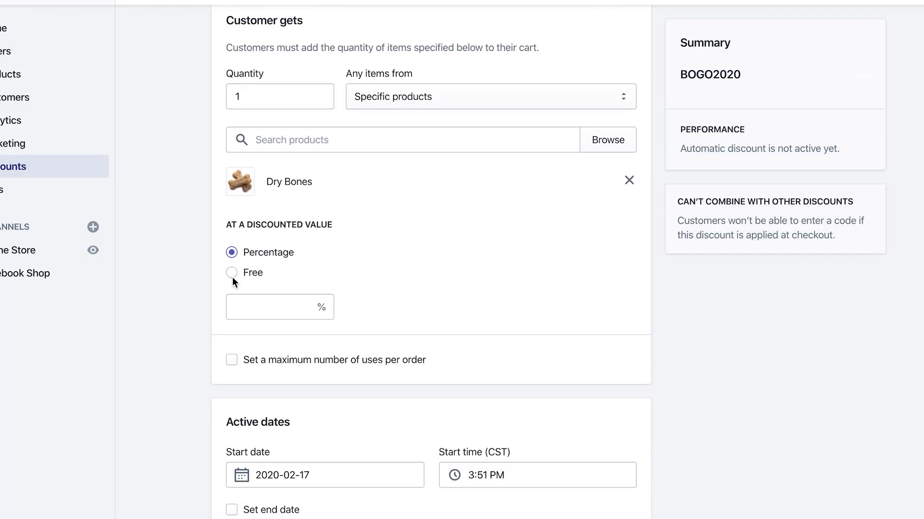
left_click(231, 273)
scroll(201, 275, "down", 1)
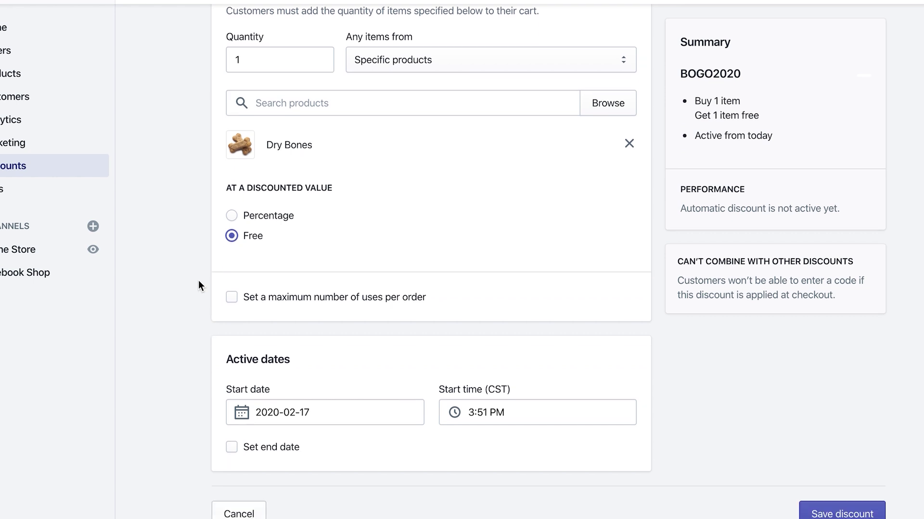
left_click(232, 298)
left_click(264, 319)
type("1")
left_click(143, 319)
scroll(144, 319, "down", 1)
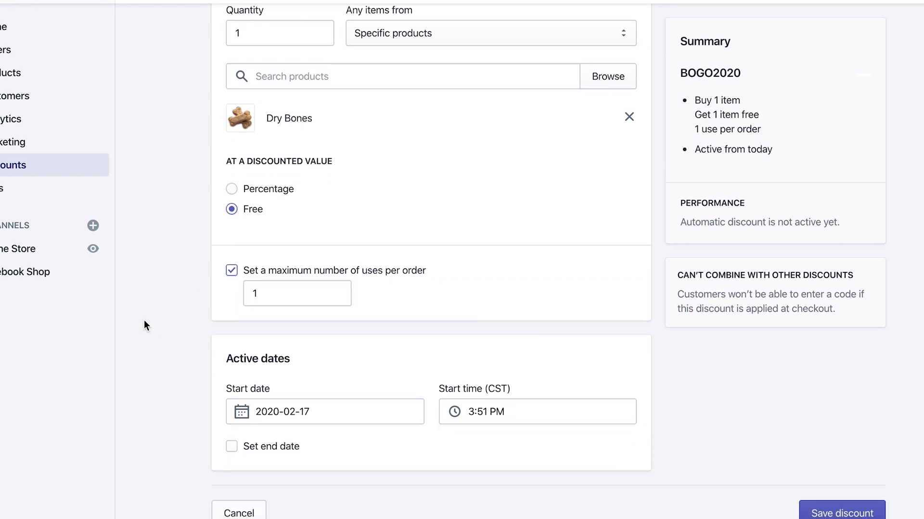
left_click(822, 12)
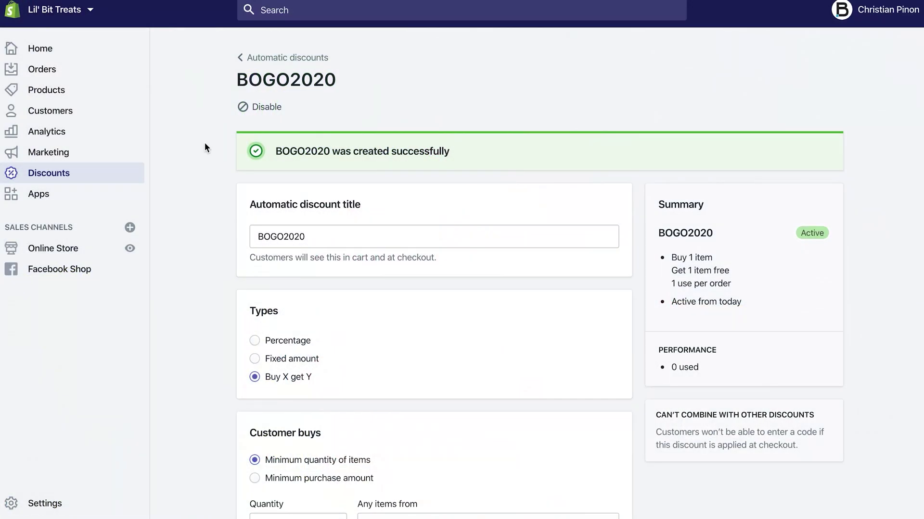
Scroll through the saved BOGO2020 discount page to review its settings.
scroll(204, 142, "down", 5)
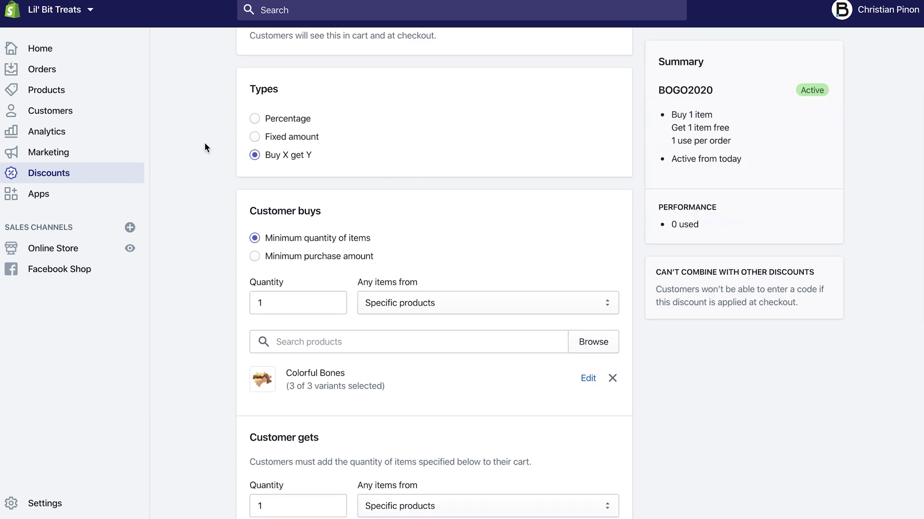
scroll(205, 143, "down", 2)
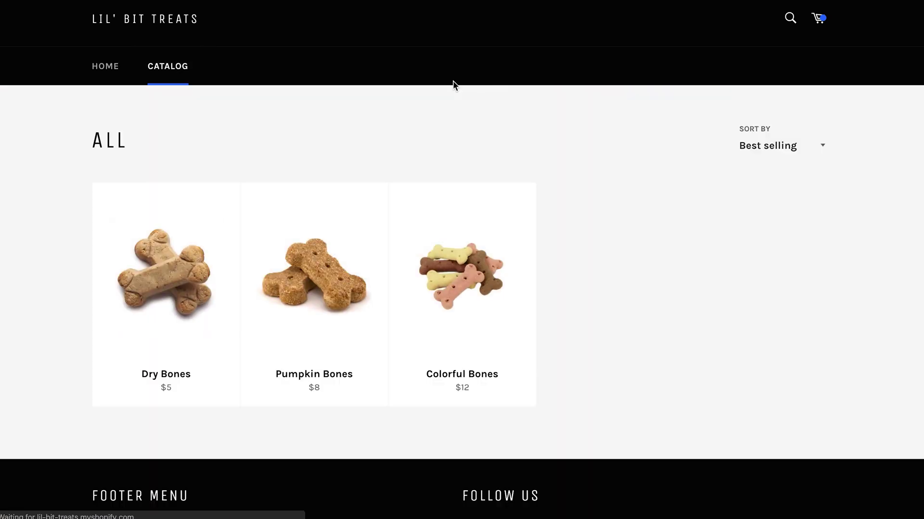
Open Colorful Bones in the store, then check the cart shows Dry Bones at $0.00.
mouse_move(528, 313)
left_click(471, 291)
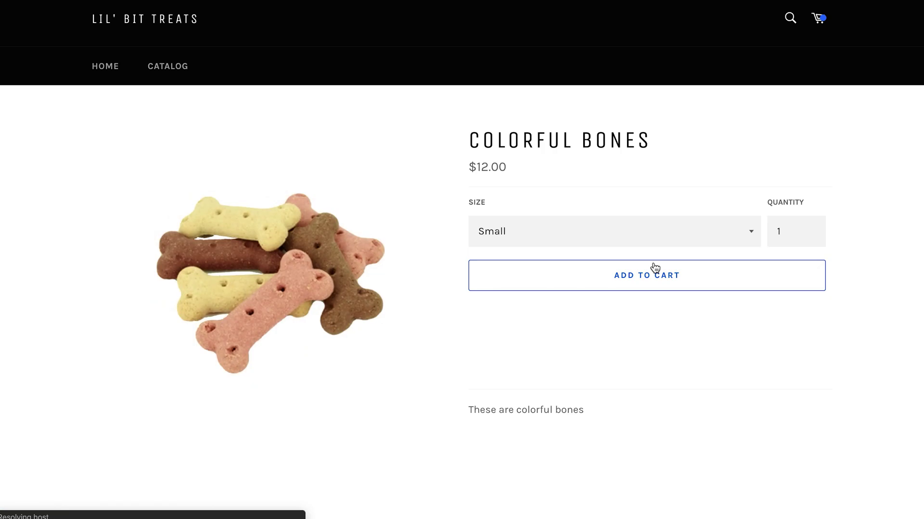
left_click(818, 19)
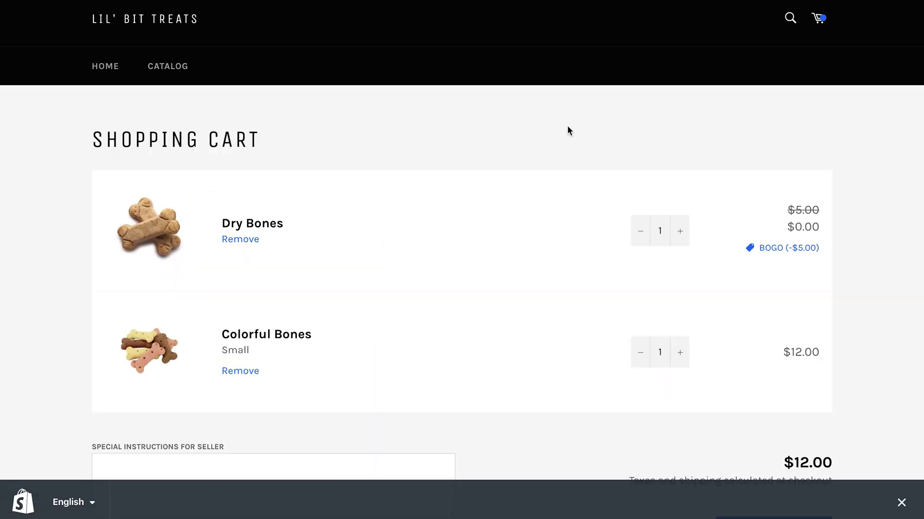
scroll(567, 130, "down", 1)
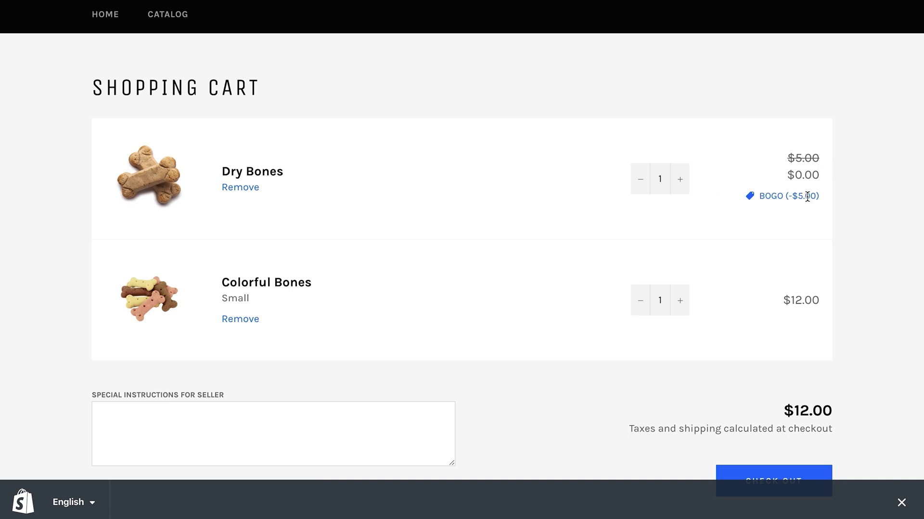
scroll(822, 198, "down", 1)
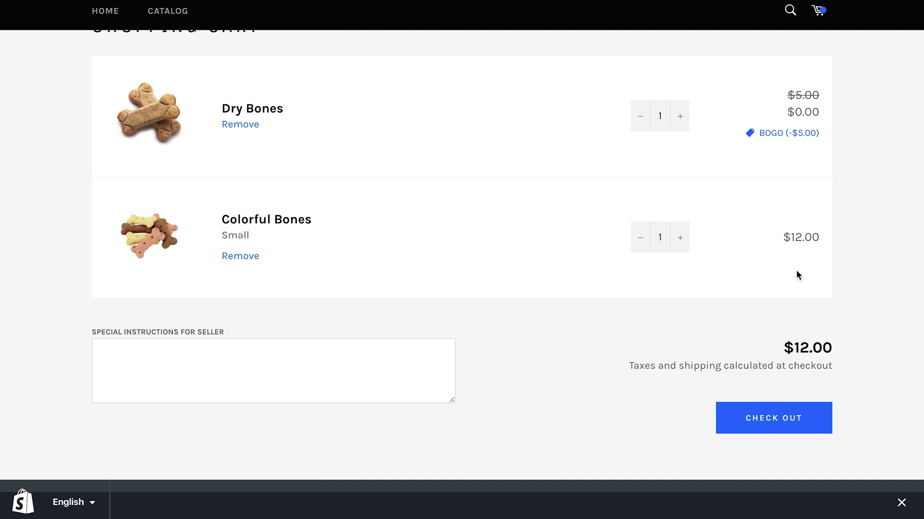
scroll(383, 232, "up", 1)
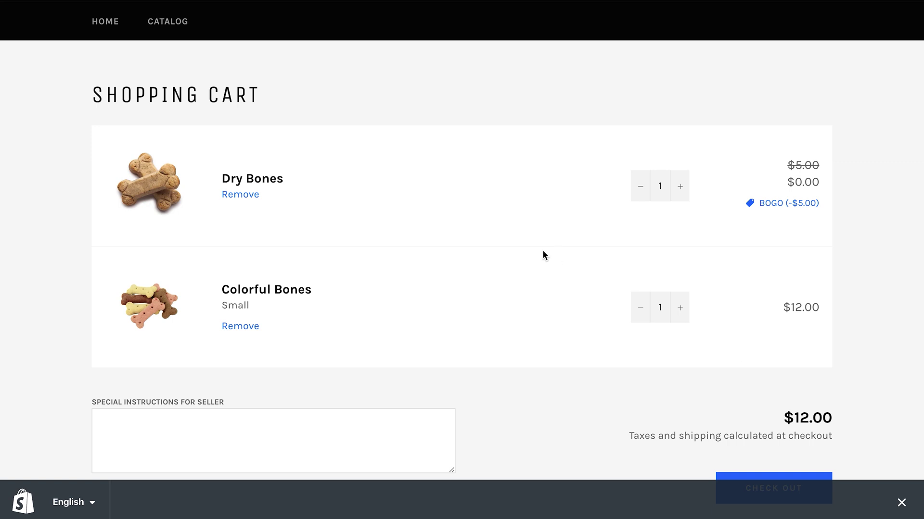
scroll(544, 255, "down", 3)
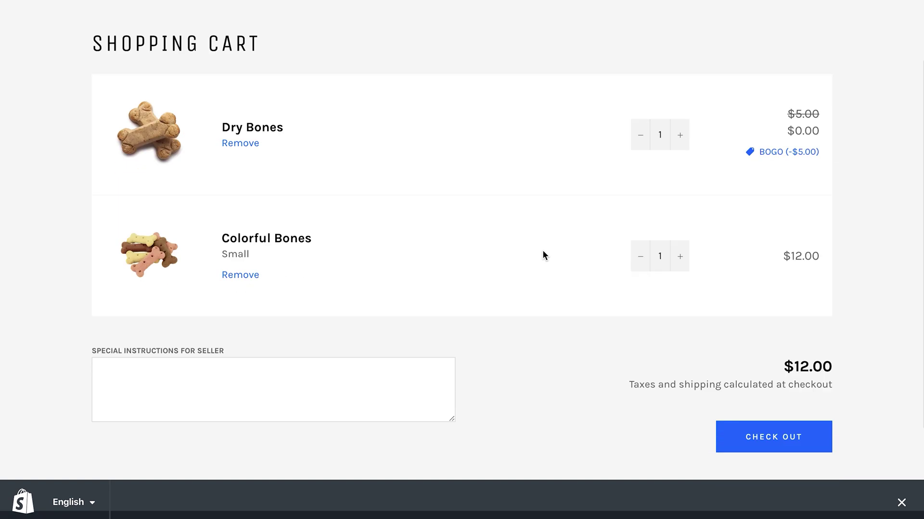
left_click(765, 371)
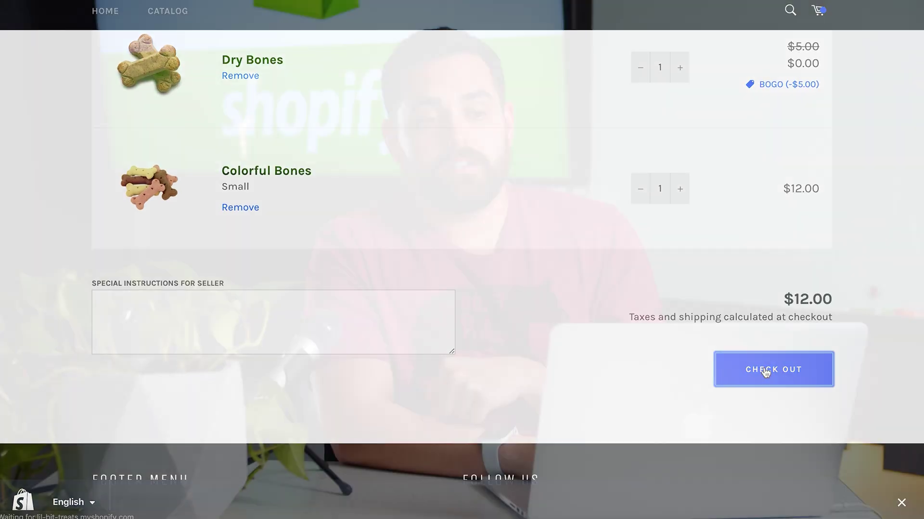